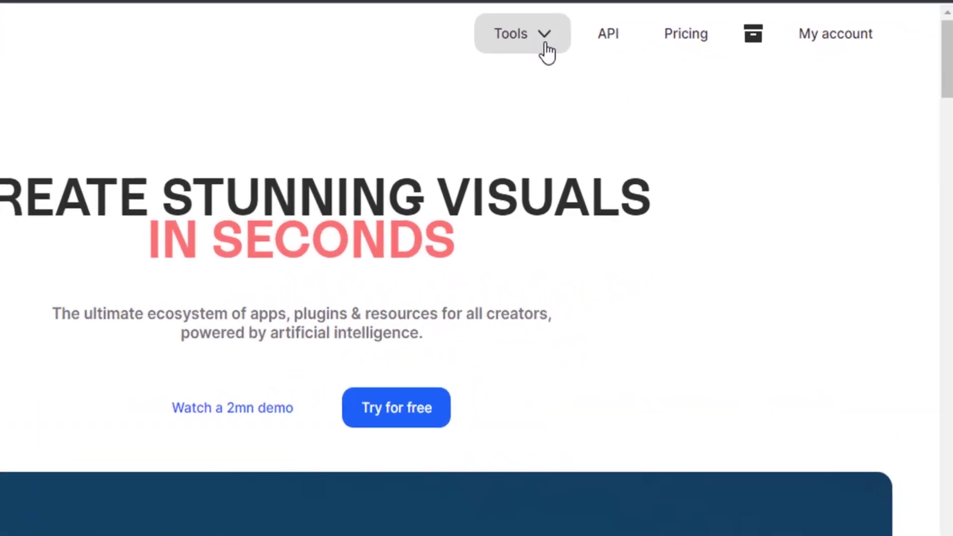
# - Go to Remove background from Clipdrop's Tools menu and scroll down its page
pyautogui.click(651, 78)
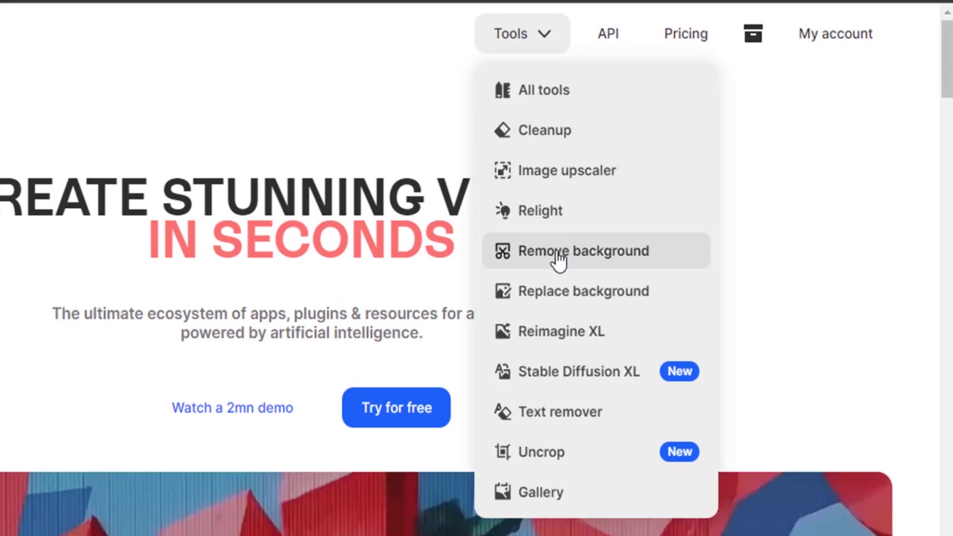
pyautogui.click(565, 259)
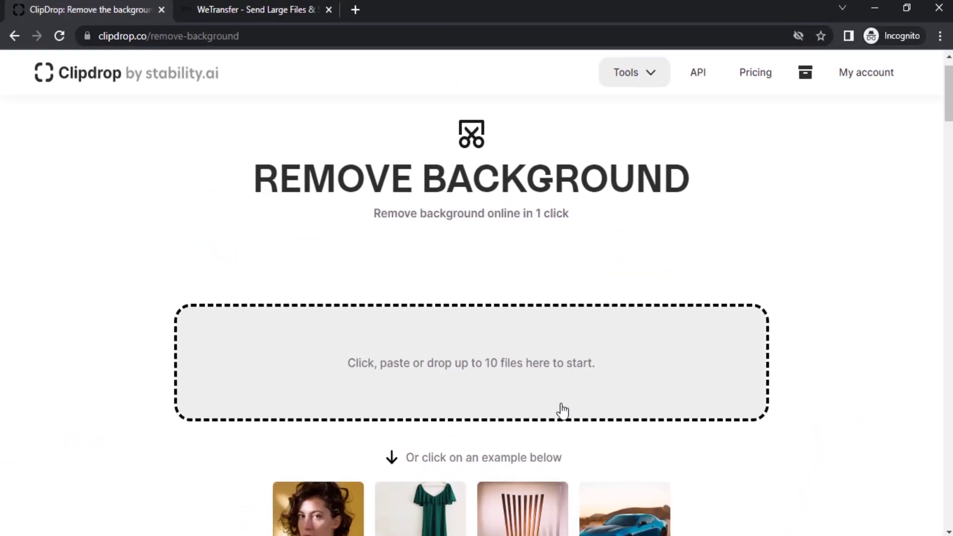
pyautogui.scroll(-1, 562, 411)
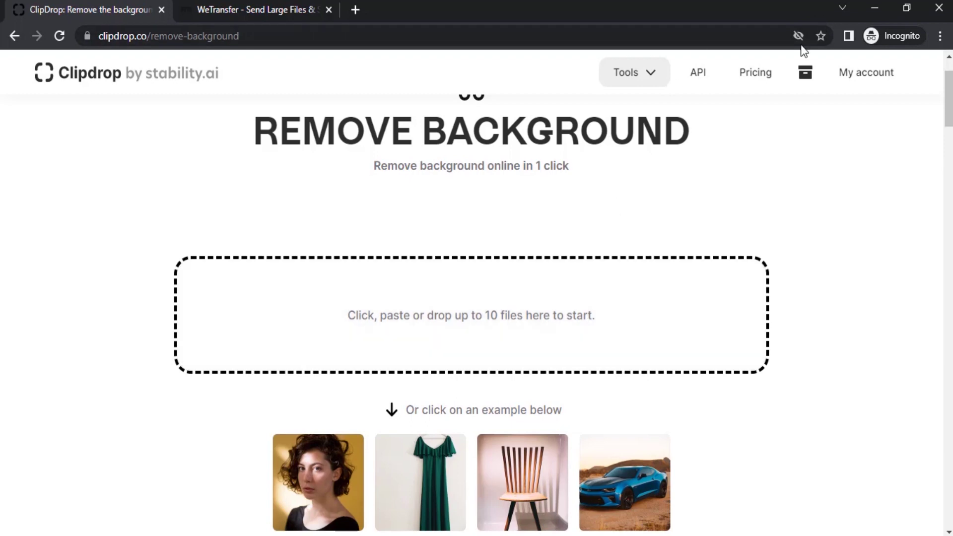
# - Compare the Pro plan's annual and monthly prices, ending on monthly billing at 249 ₹
pyautogui.click(759, 79)
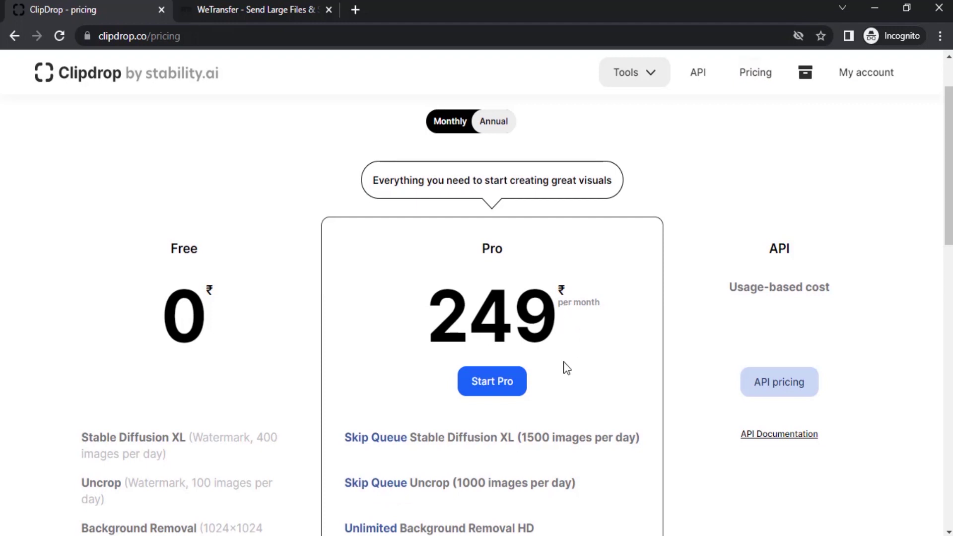
pyautogui.click(494, 121)
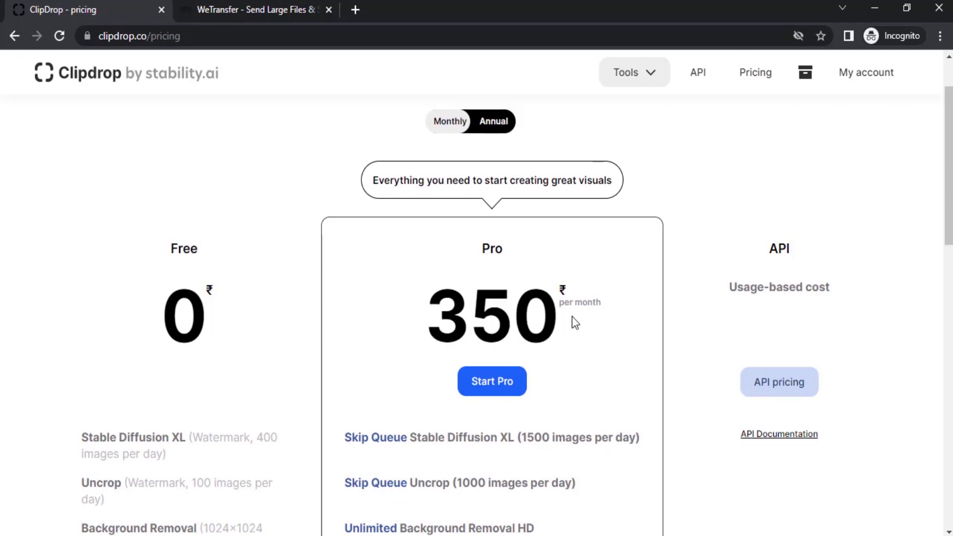
pyautogui.click(499, 130)
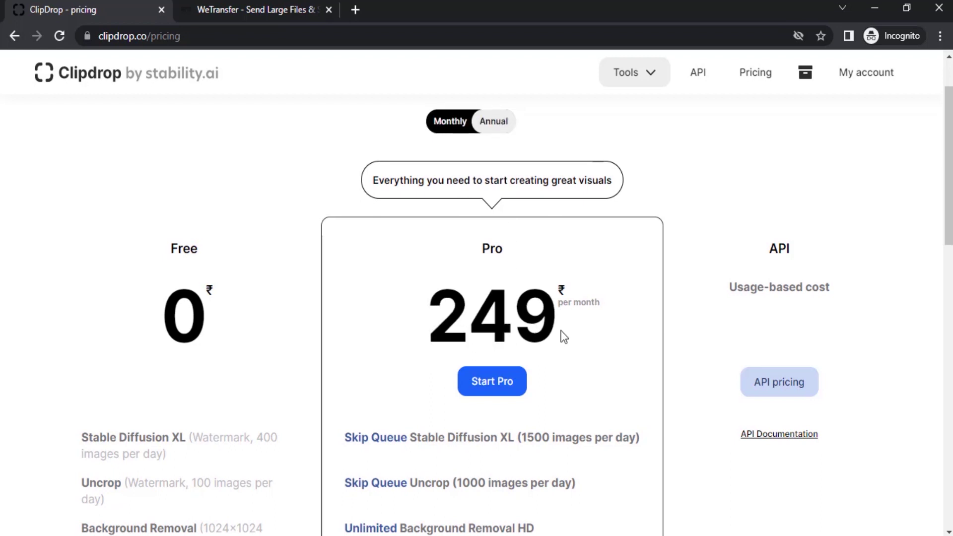
# - Go back to background removal and upload the smiling woman's portrait from Downloads > Images
pyautogui.click(14, 36)
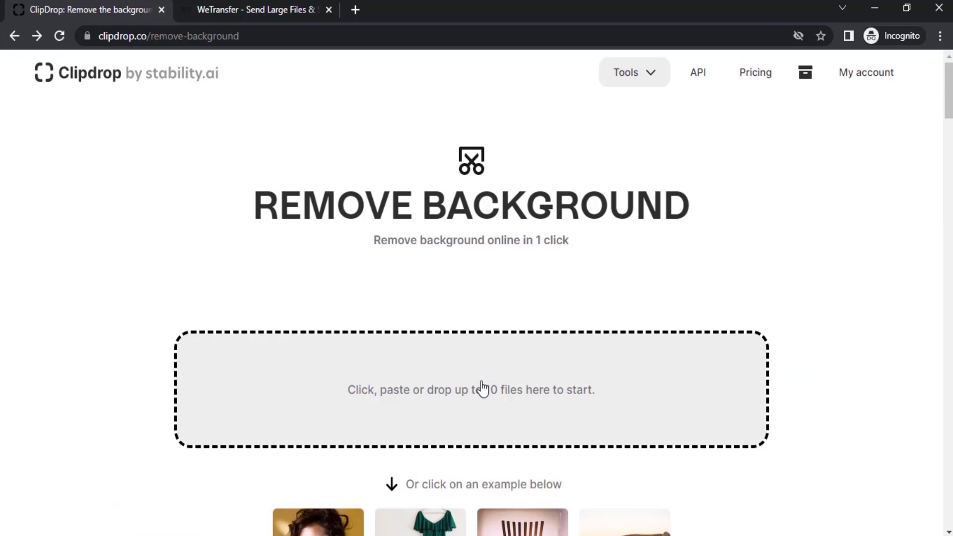
pyautogui.click(483, 388)
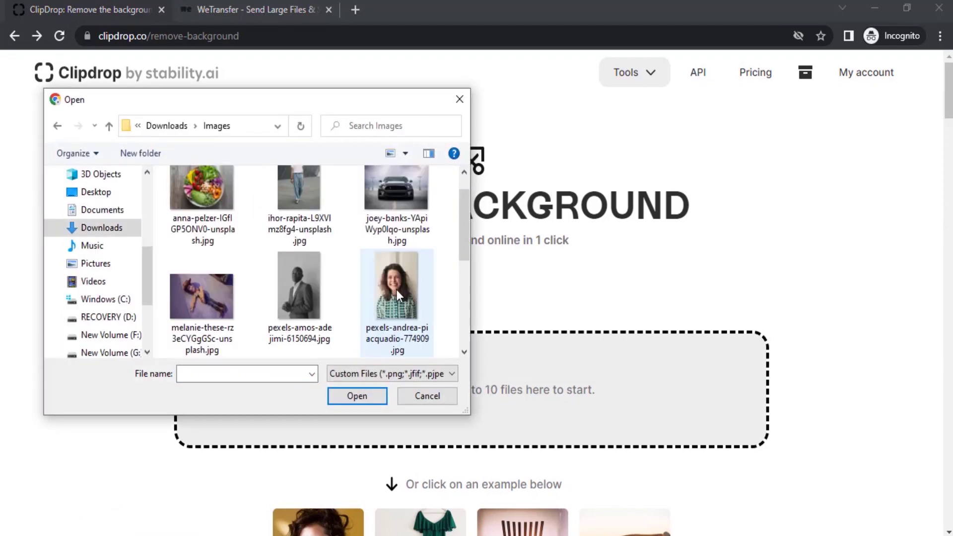
pyautogui.doubleClick(396, 290)
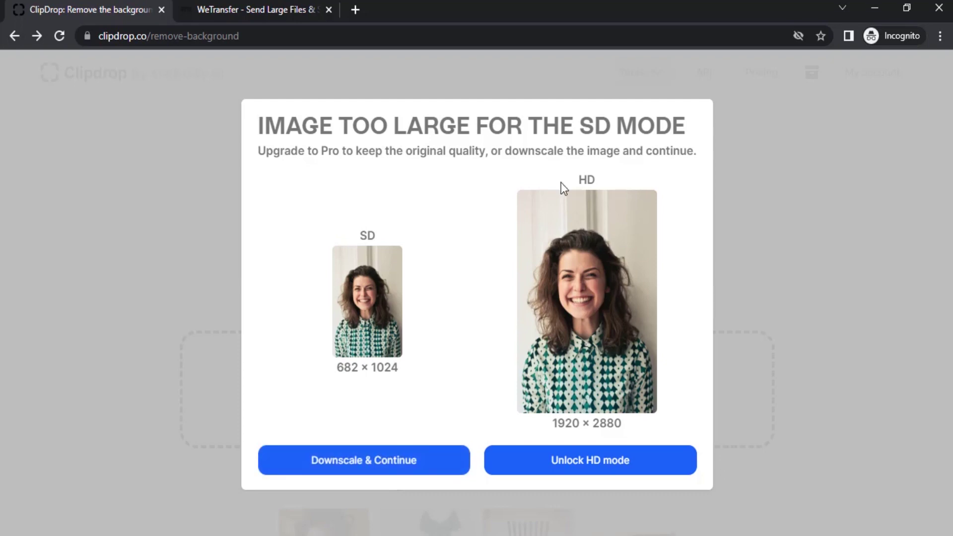
# - Downscale the oversized portrait and continue so its background gets removed
pyautogui.click(410, 461)
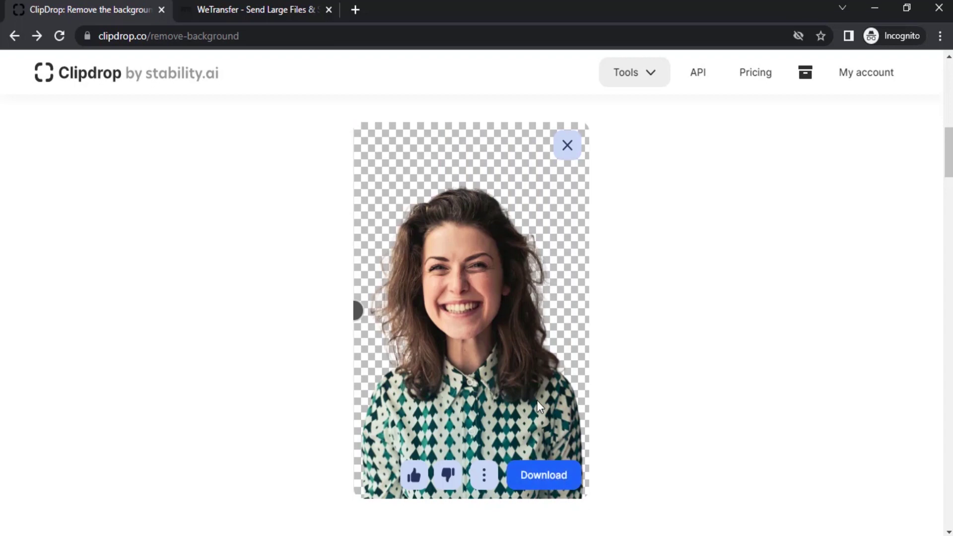
# - Scroll up and down over the finished cutout result
pyautogui.scroll(-1, 537, 401)
pyautogui.scroll(2, 538, 405)
pyautogui.scroll(-1, 539, 410)
# - Clear the result, upload several images at once, and dismiss the Pro plan offer
pyautogui.press('Escape')
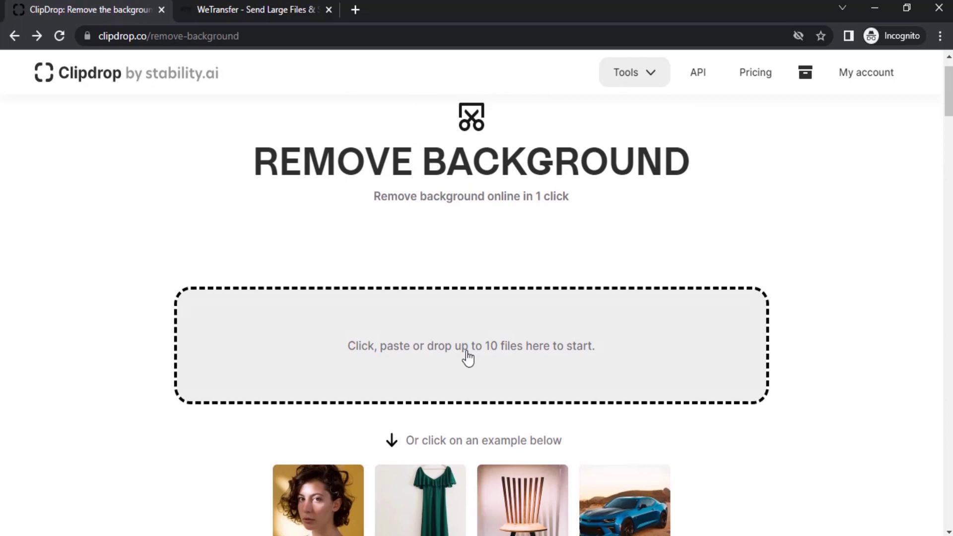
pyautogui.click(520, 358)
pyautogui.scroll(-3, 427, 308)
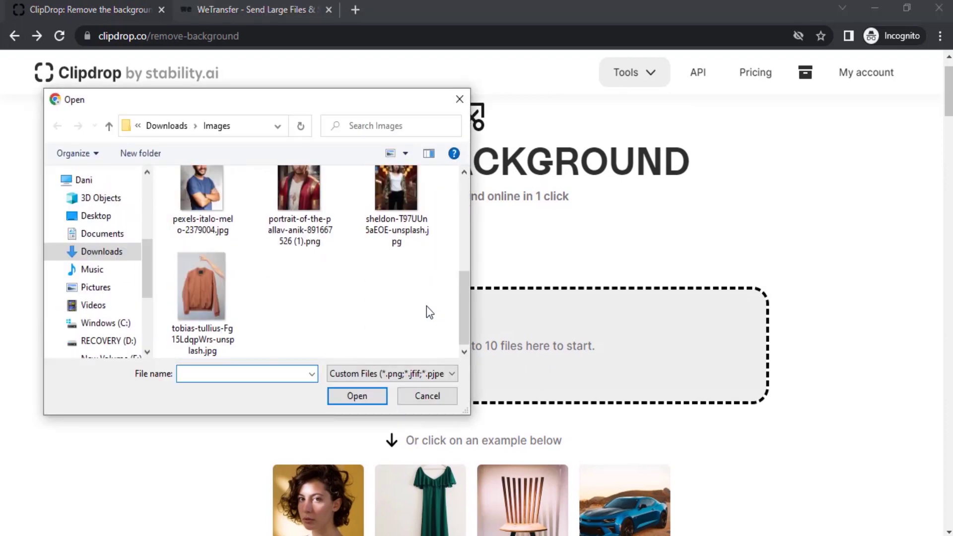
pyautogui.moveTo(399, 338); pyautogui.dragTo(204, 185)
pyautogui.click(373, 400)
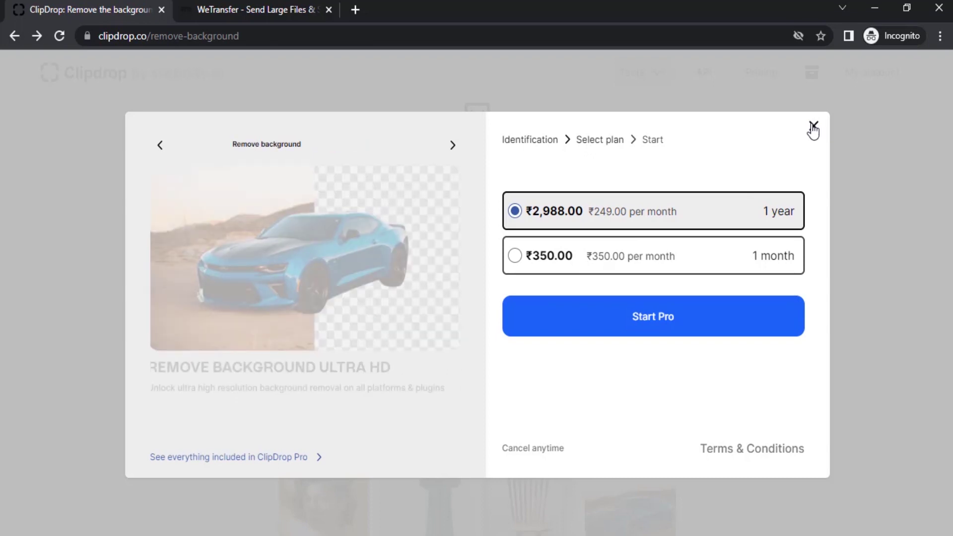
pyautogui.click(813, 127)
# - Browse the Complex objects, Sharpest edges and Focus only on the main object examples
pyautogui.scroll(-5, 524, 335)
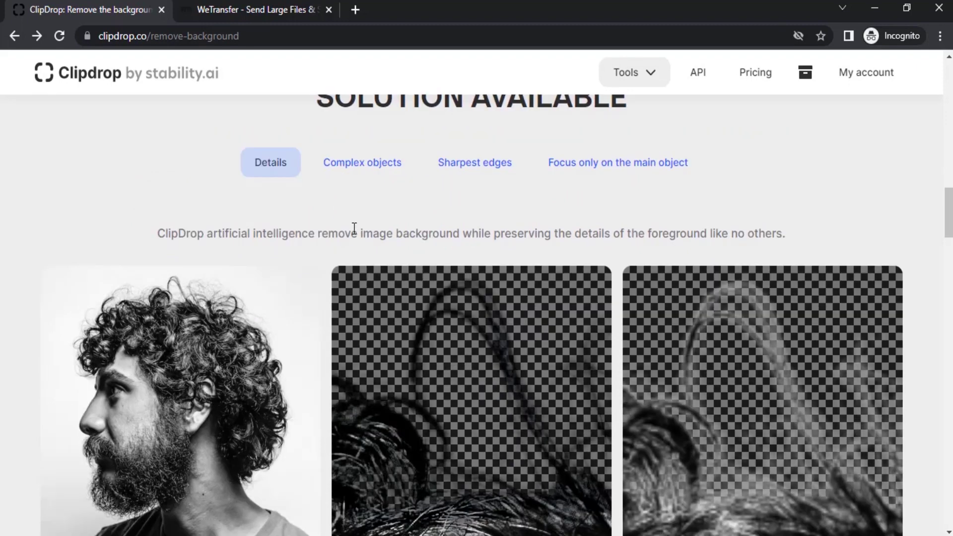
pyautogui.scroll(-2, 430, 317)
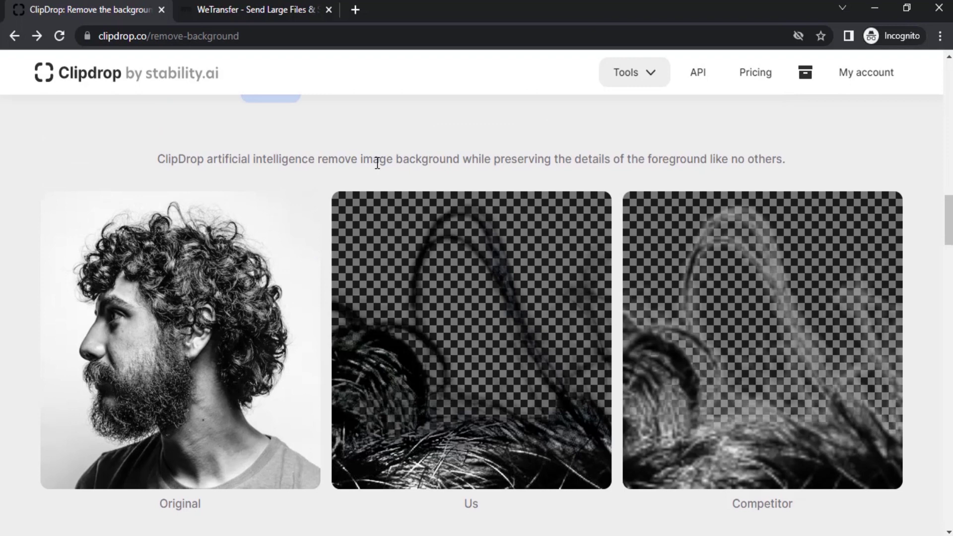
pyautogui.scroll(2, 606, 185)
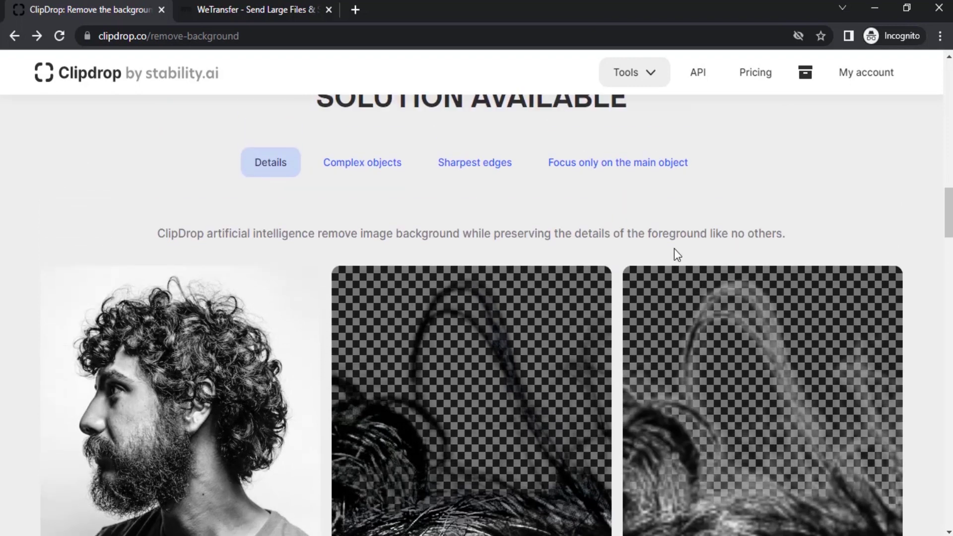
pyautogui.click(393, 169)
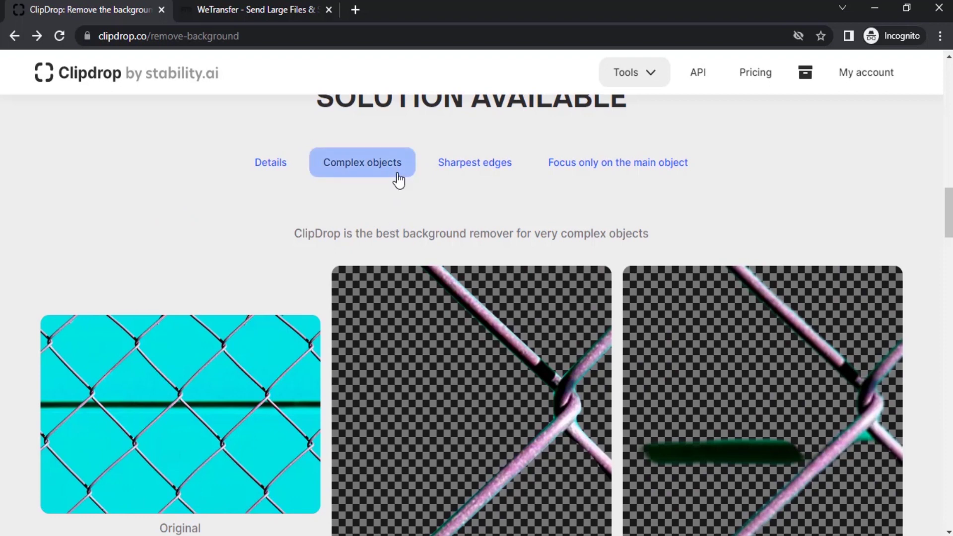
pyautogui.click(462, 174)
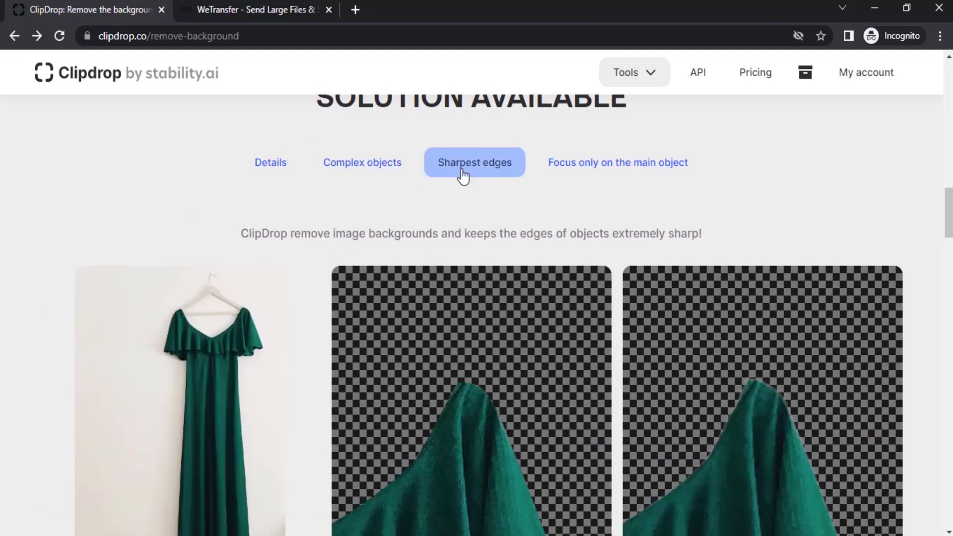
pyautogui.click(620, 165)
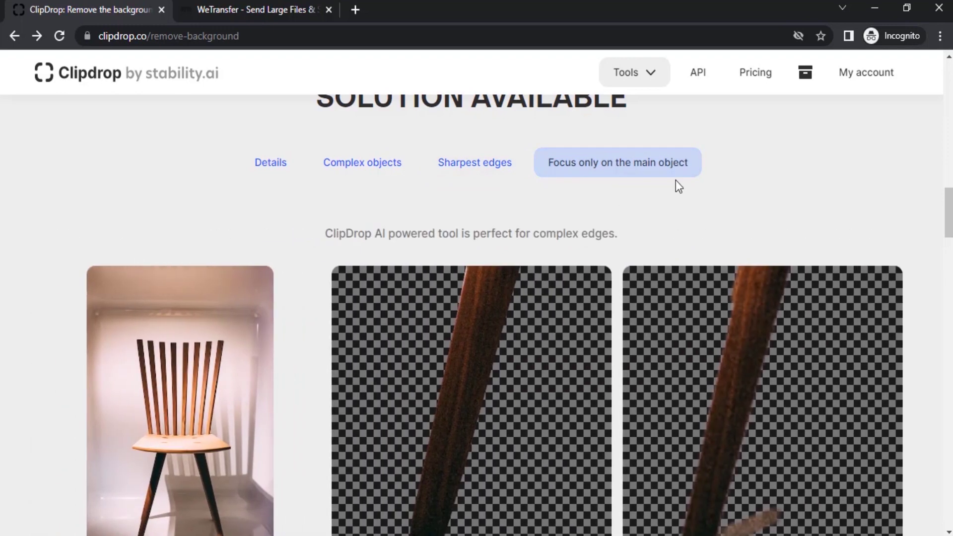
# - Download the background-removed portrait as a PNG and open it in a new browser tab
pyautogui.scroll(10, 658, 263)
pyautogui.click(547, 398)
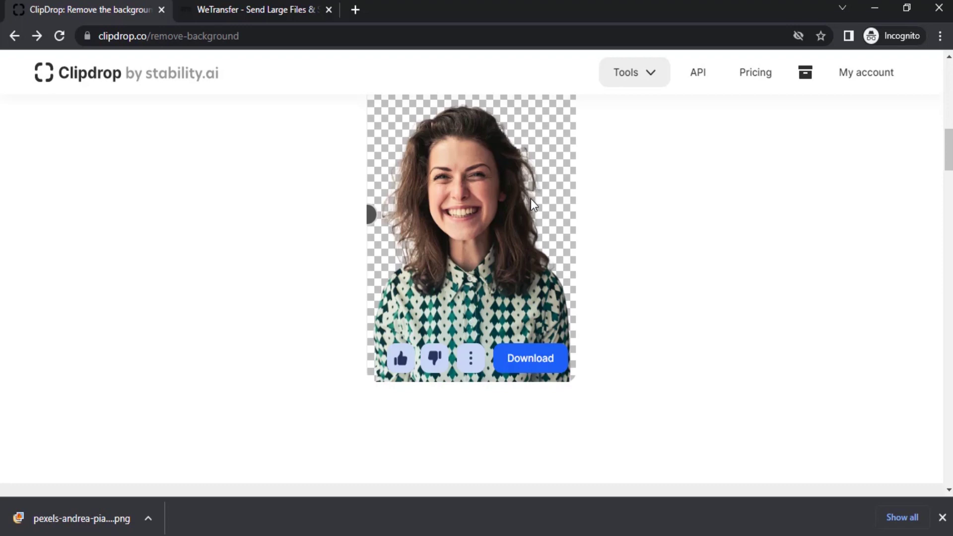
pyautogui.moveTo(531, 199); pyautogui.dragTo(447, 6)
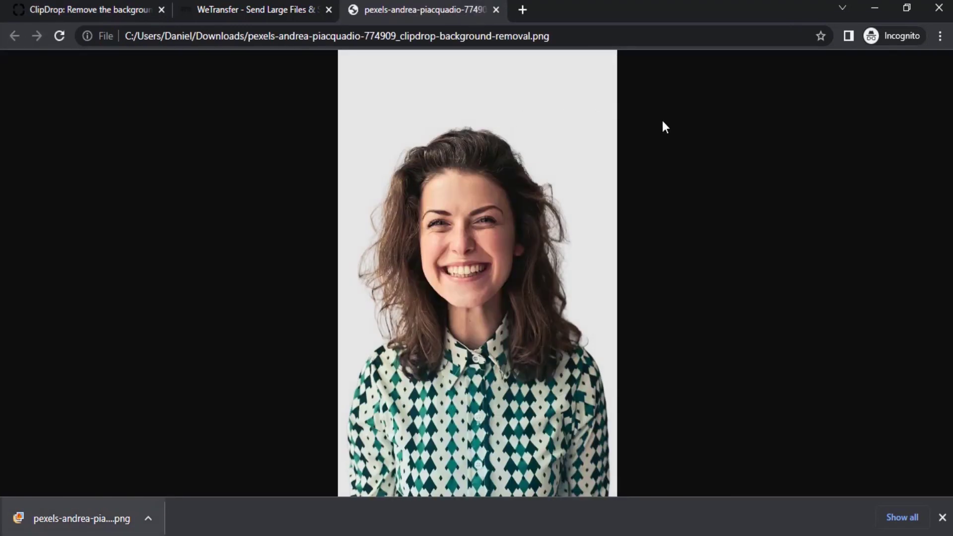
pyautogui.click(505, 194)
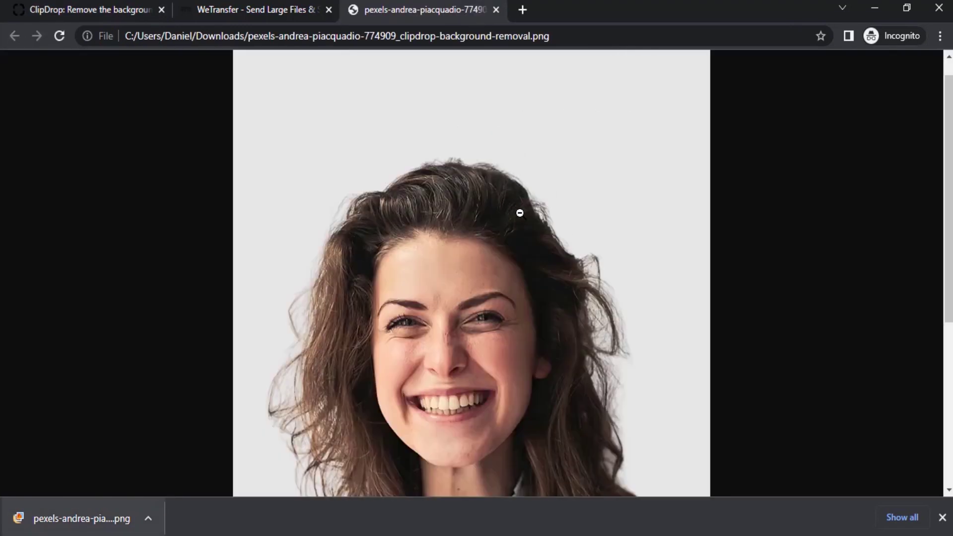
pyautogui.scroll(-2, 323, 247)
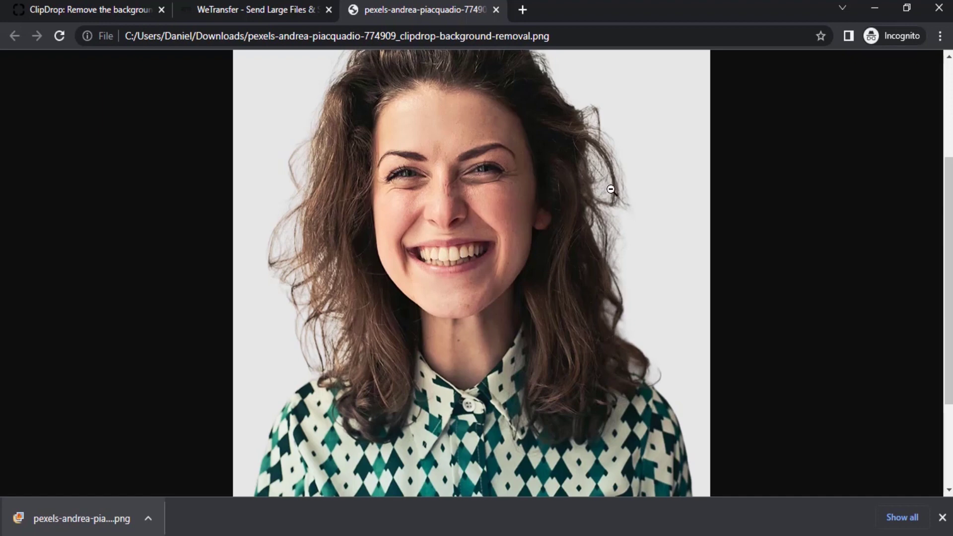
pyautogui.click(433, 232)
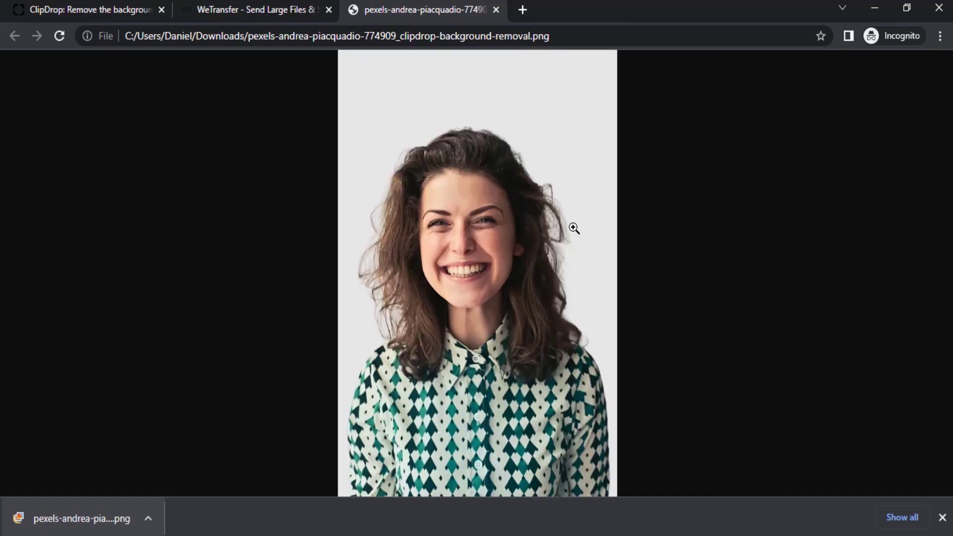